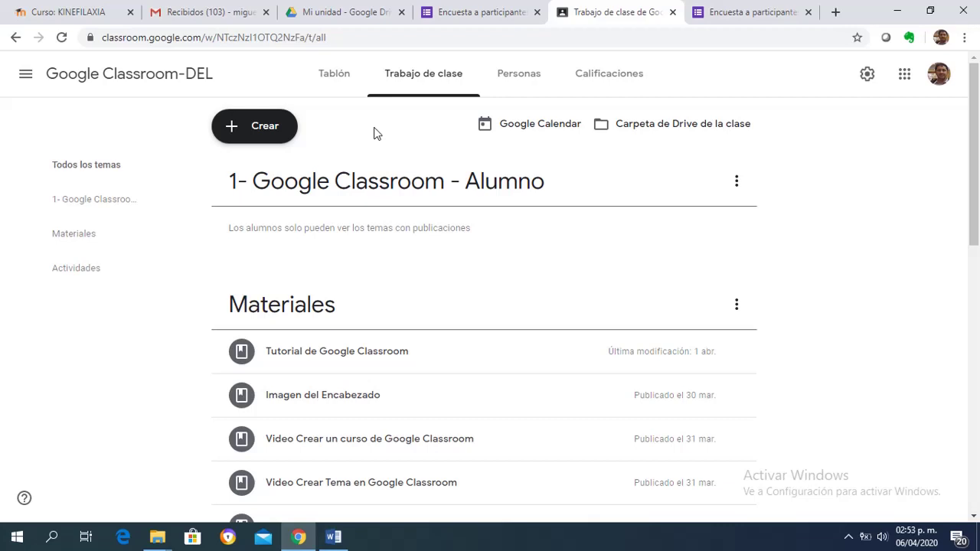
click(273, 134)
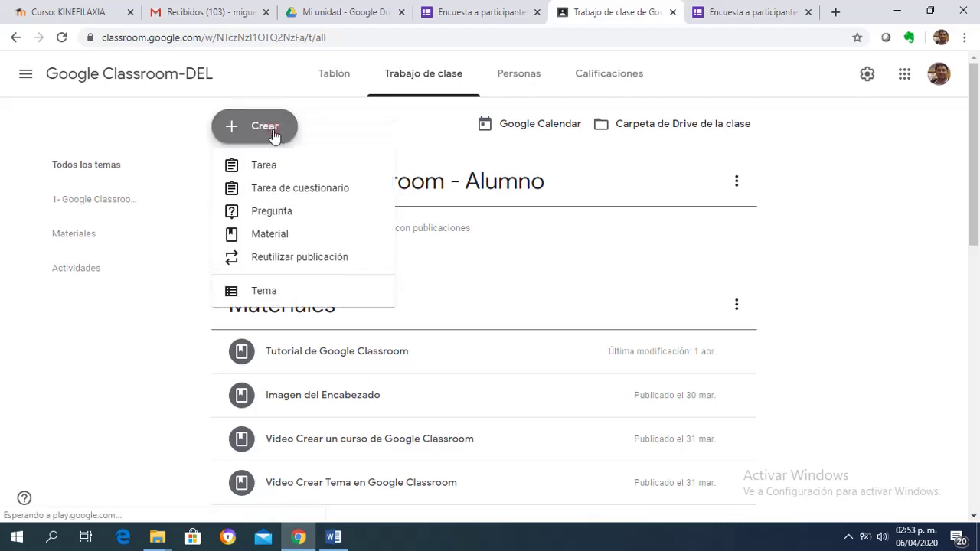
click(299, 260)
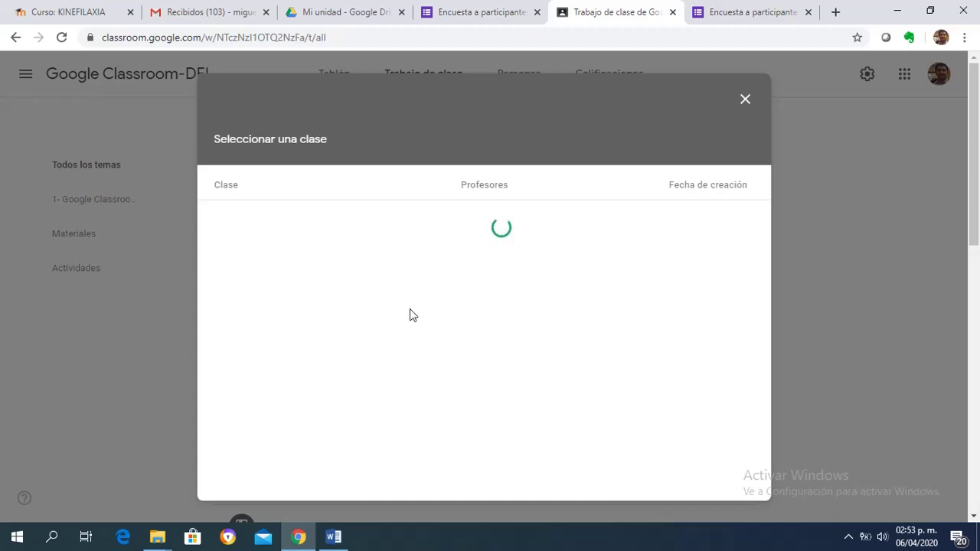
click(745, 100)
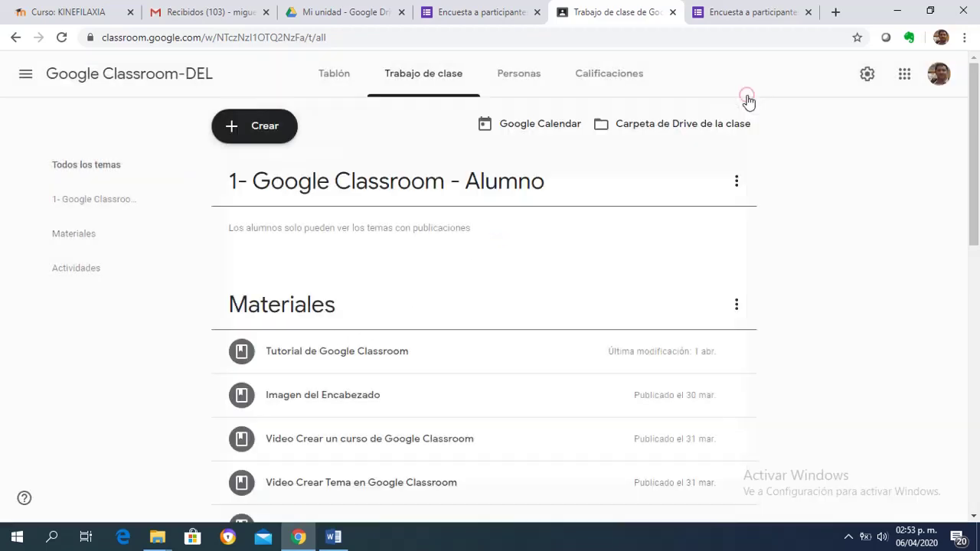
Step: Reuse the post "Pregunta de día domingo 05" from the Google Classroom-DEL class, keeping copies of all attachments enabled
click(278, 130)
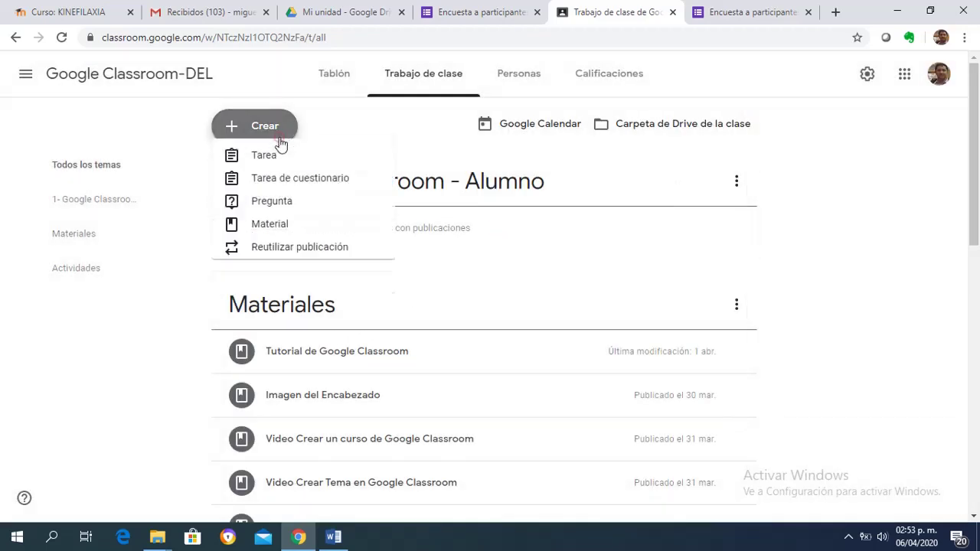
click(278, 259)
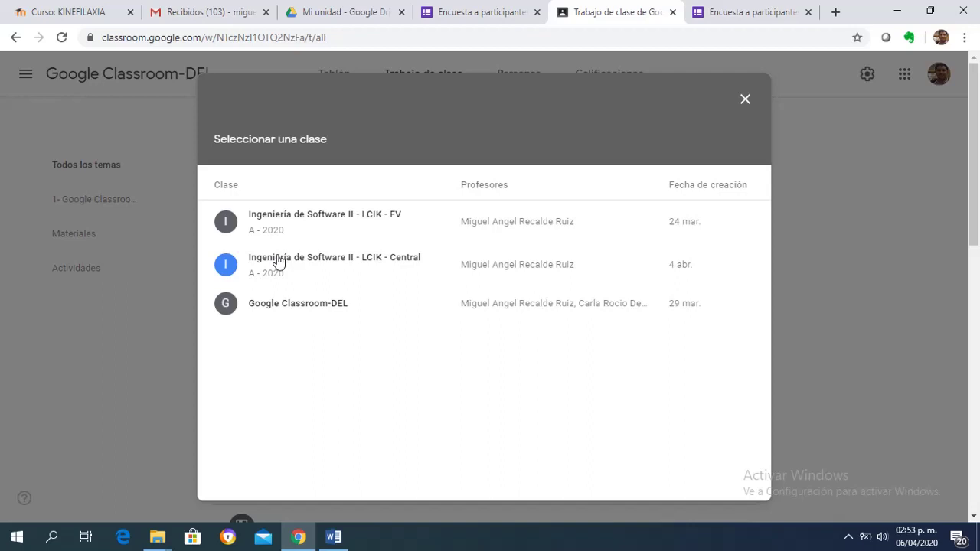
click(285, 309)
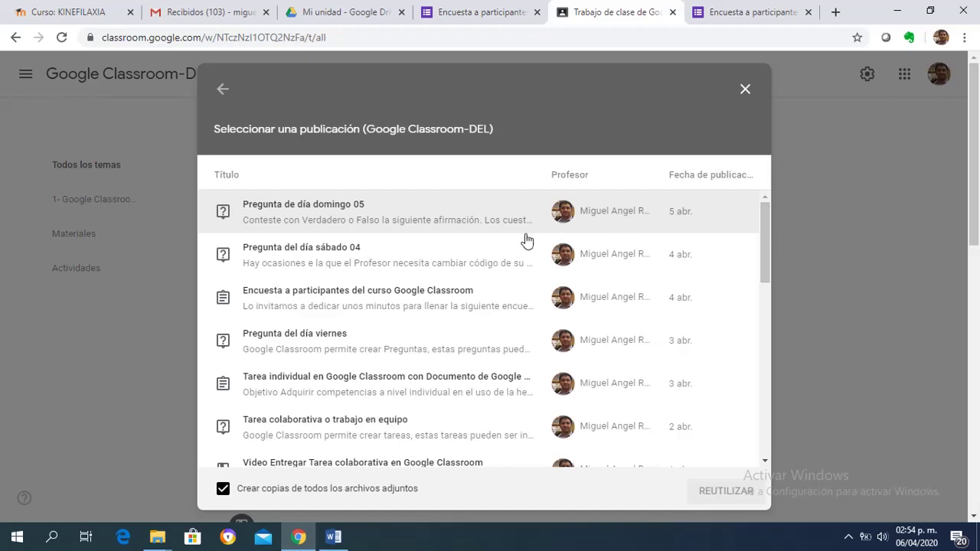
click(408, 218)
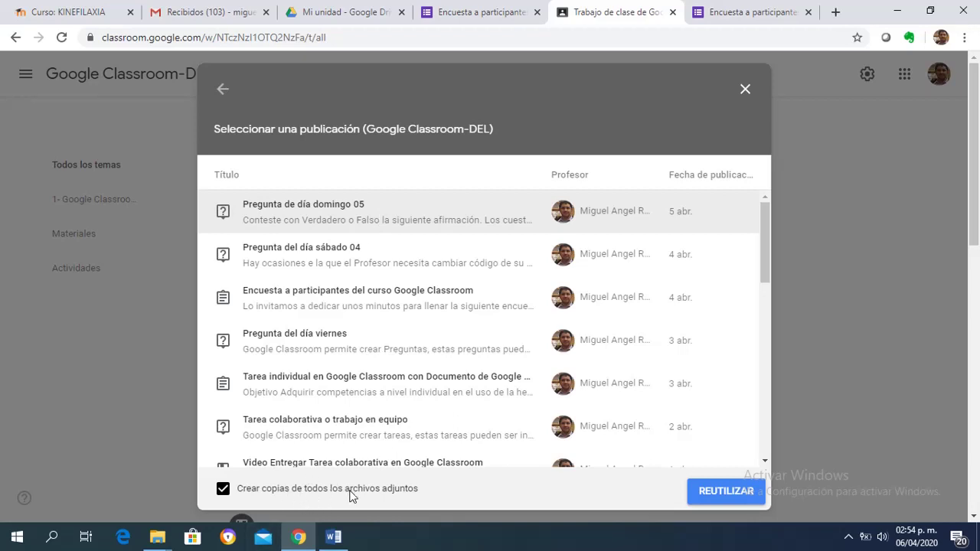
click(715, 492)
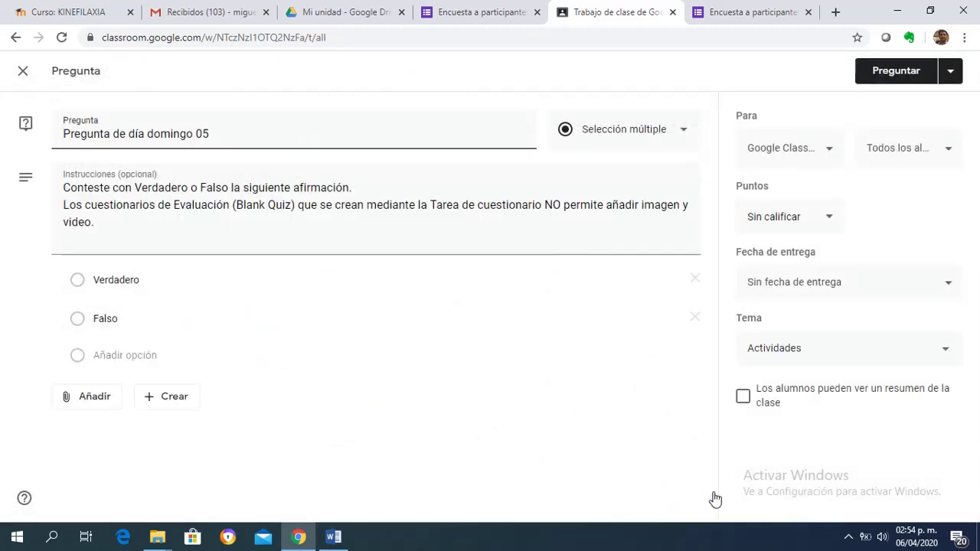
Step: Change the question's title to "Pregunta de día lunes 0"
click(194, 133)
key(BackSpace)
key(BackSpace)
key(BackSpace)
key(BackSpace)
key(BackSpace)
key(BackSpace)
key(BackSpace)
text(lunes)
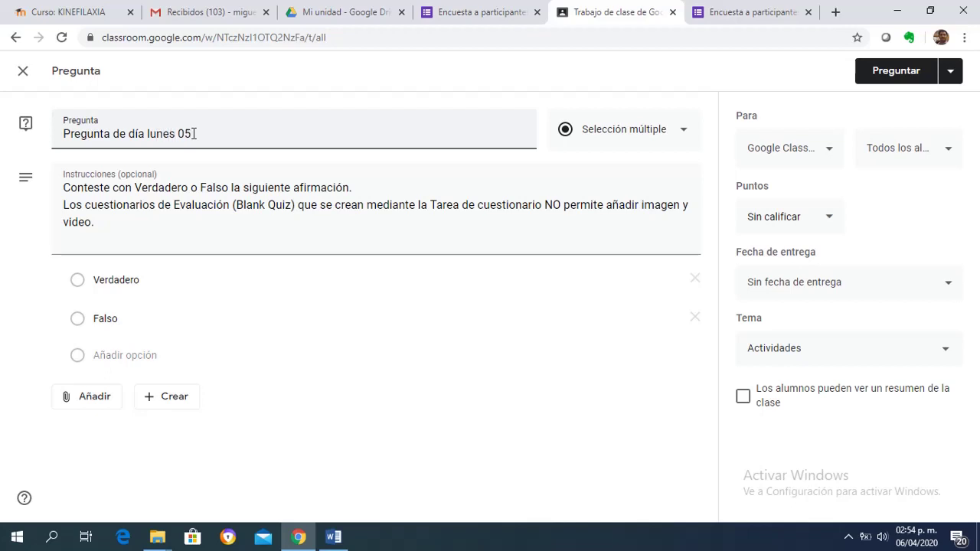
click(193, 133)
key(BackSpace)
Step: Add a blank line after the first sentence of the instructions, and copy the whole paragraph from the open Word document
click(356, 187)
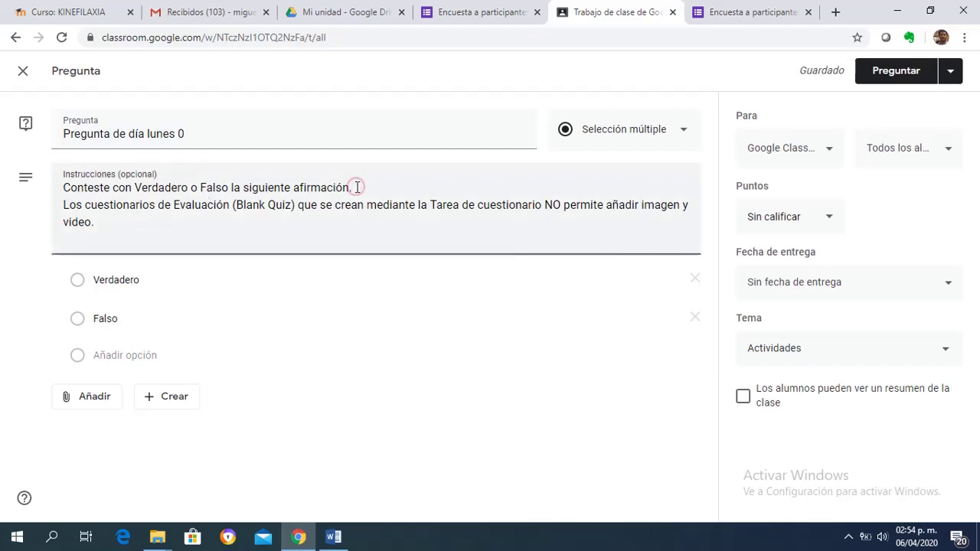
key(Return)
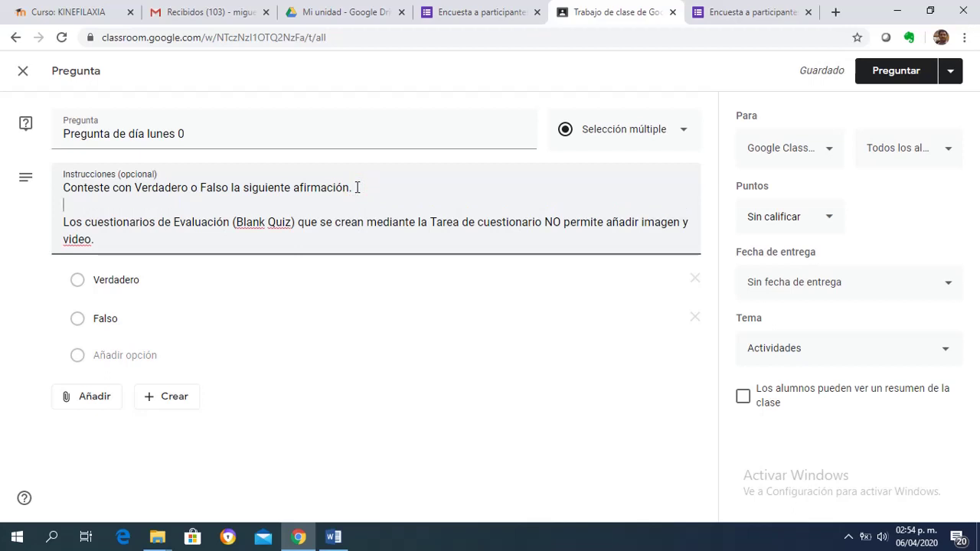
click(333, 537)
click(393, 328)
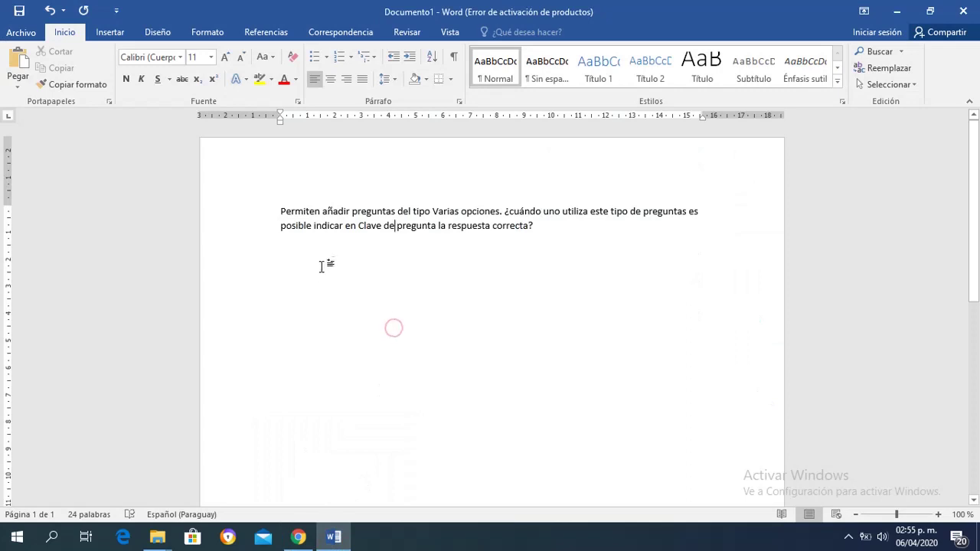
drag(280, 211, 538, 225)
key(ctrl+c)
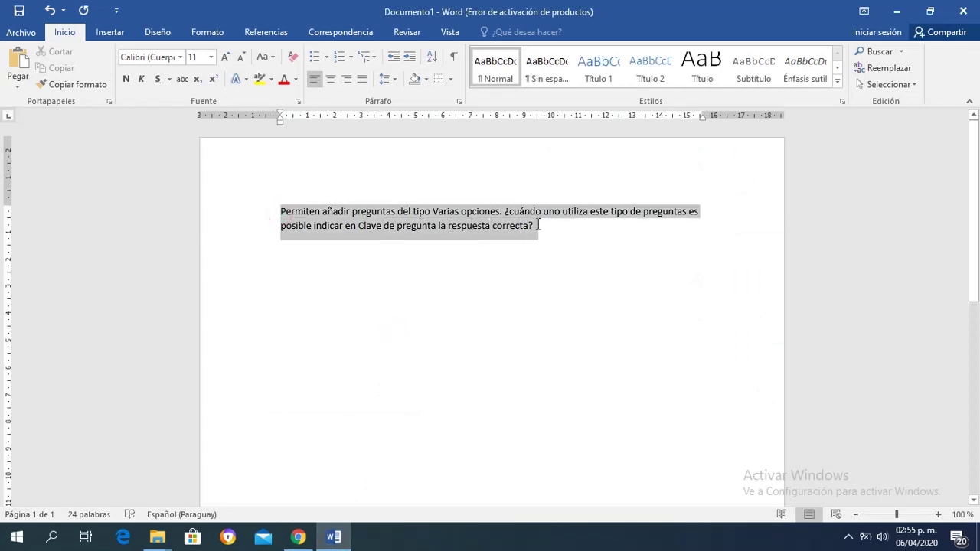
Step: Back in Classroom, replace the instructions from "NO permite" to the end with the copied paragraph
click(298, 537)
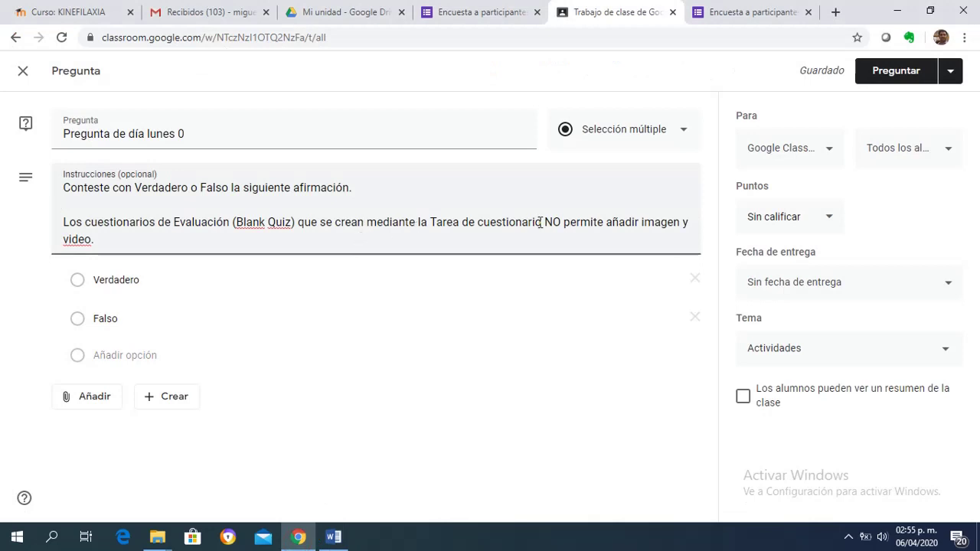
drag(545, 222, 545, 233)
key(ctrl+v)
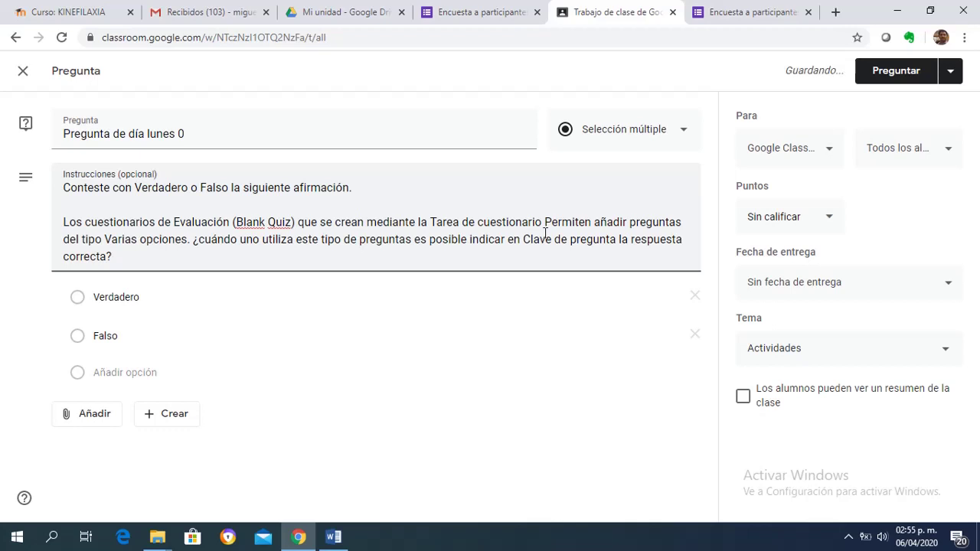
Step: End the sentence after "Tarea de cuestionario" with a period and insert "La tarea cuestionario" before "Permiten"
click(433, 223)
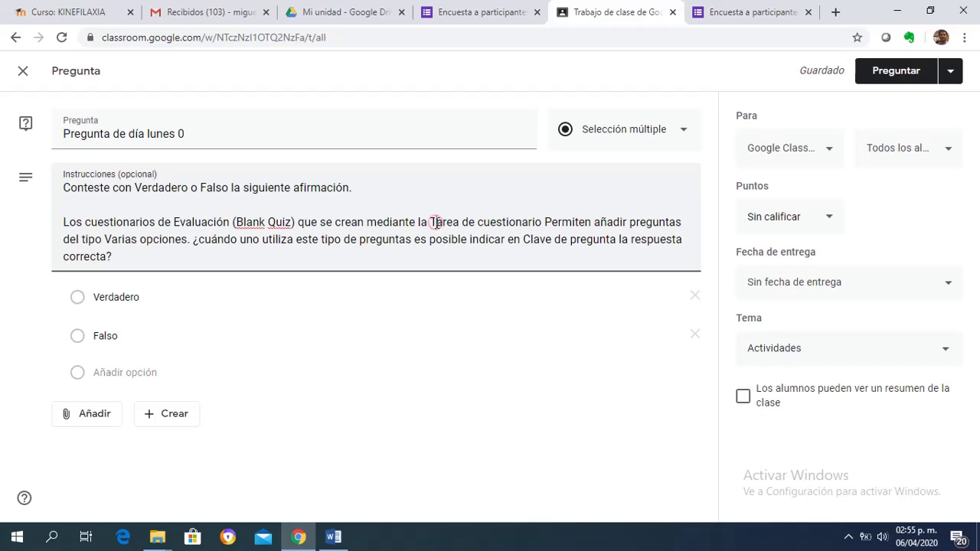
click(545, 224)
click(542, 223)
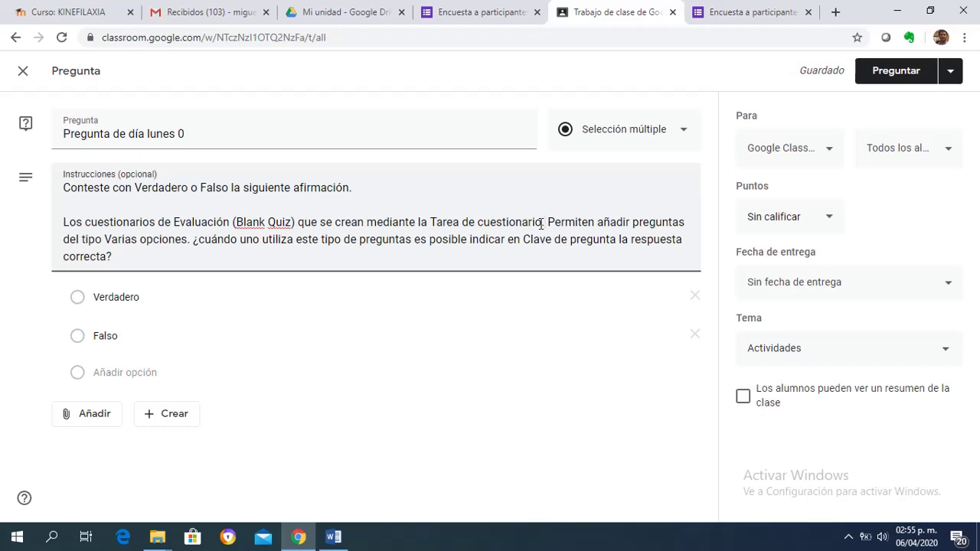
text(La tar)
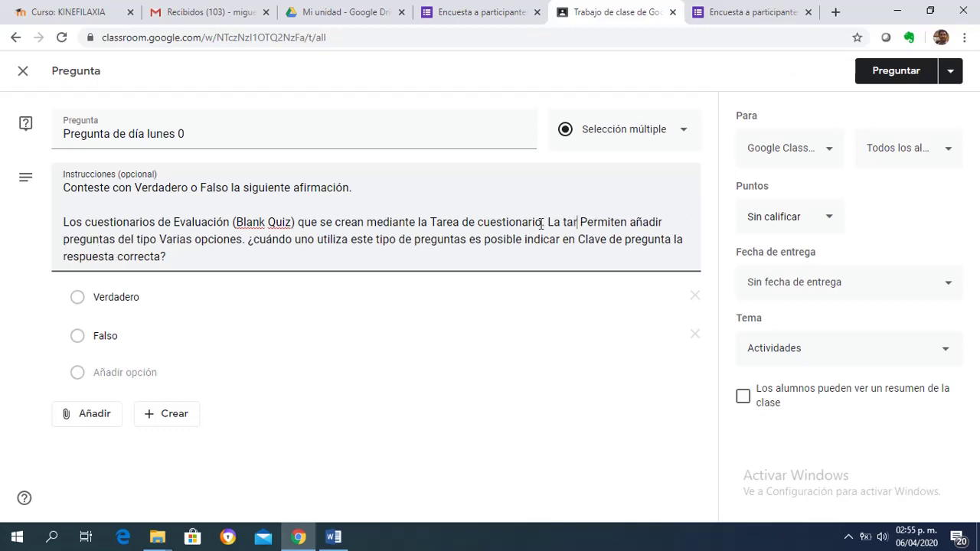
text(ea cuesti)
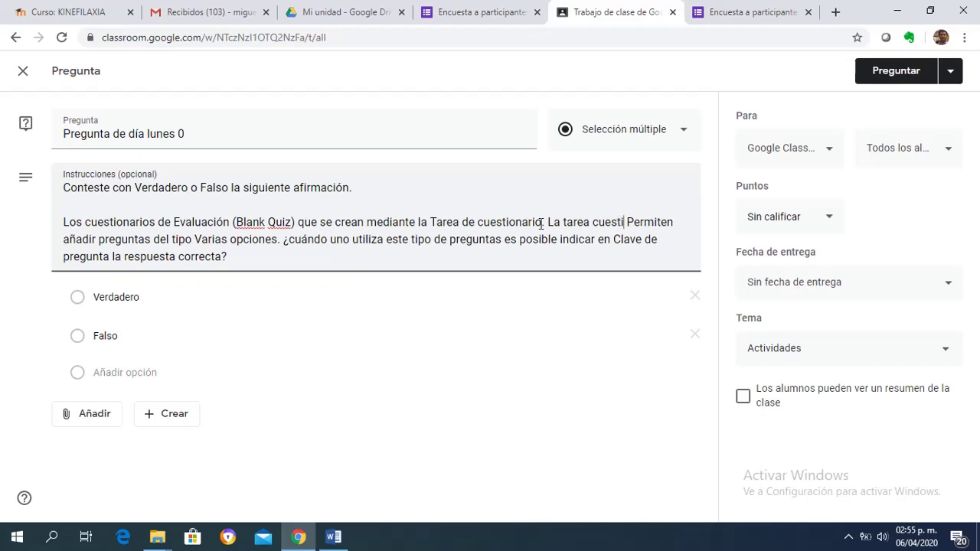
text(onario)
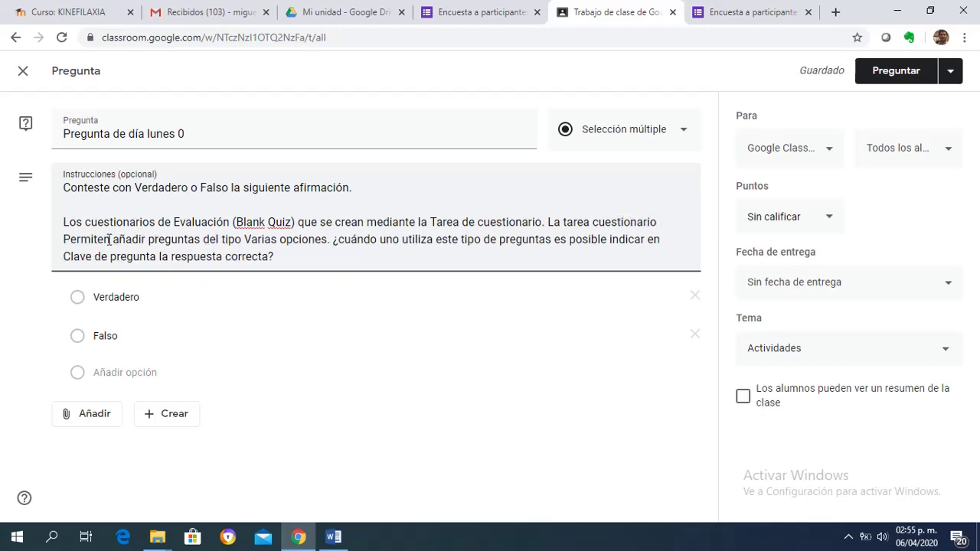
Step: Correct "Permiten" to "permite" in the instructions and insert "si" before "la respuesta correcta?"
click(70, 239)
key(BackSpace)
text(p)
drag(70, 240, 107, 240)
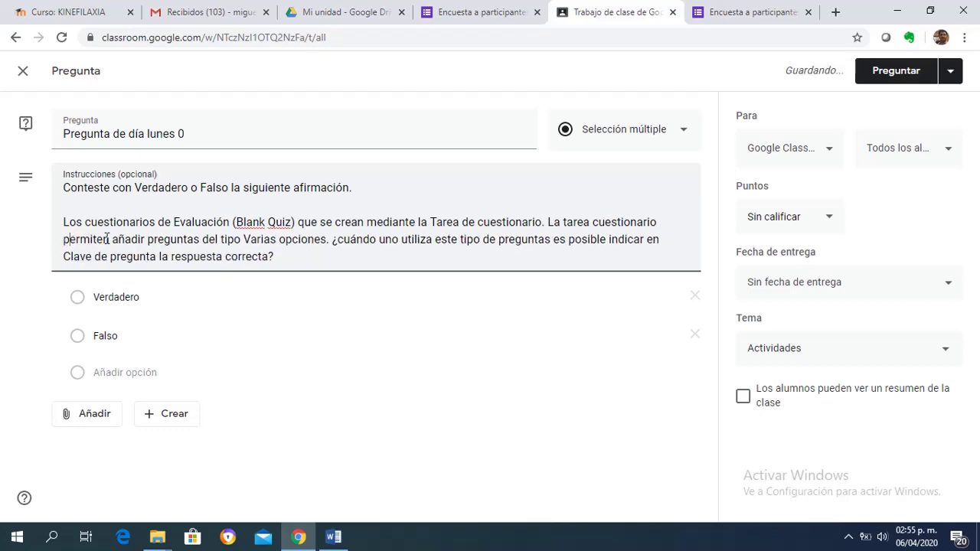
click(106, 239)
key(BackSpace)
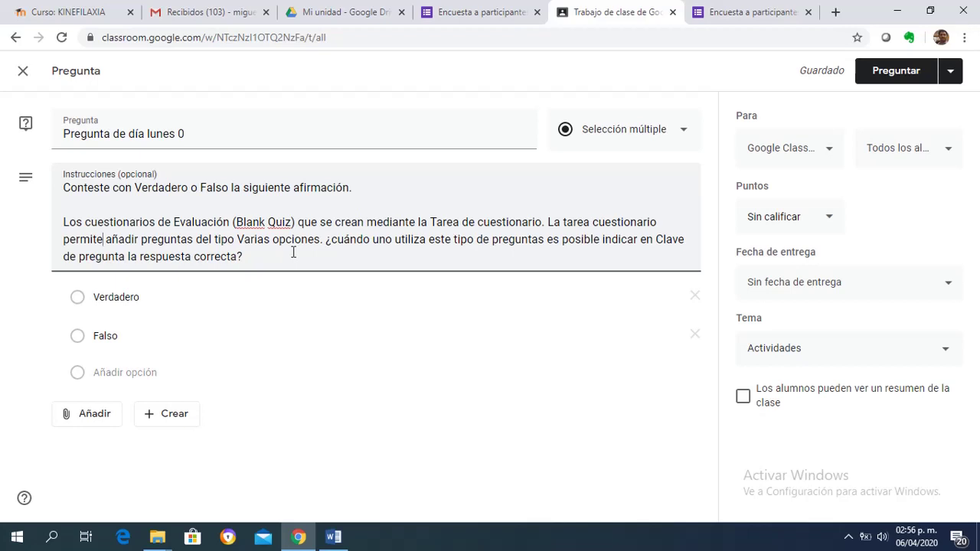
click(126, 257)
text(si)
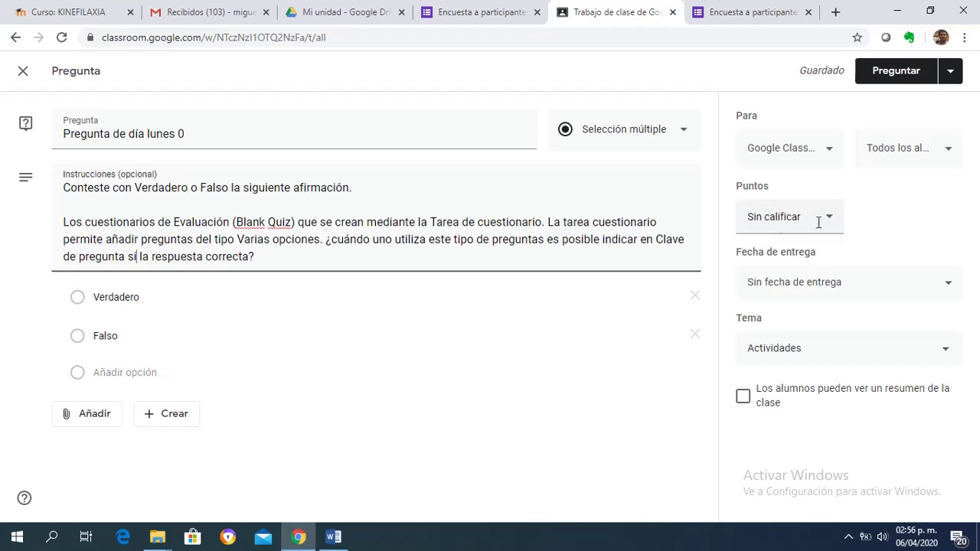
Step: Set the question's due date to 7 abr. 2020 without specifying a time
click(949, 285)
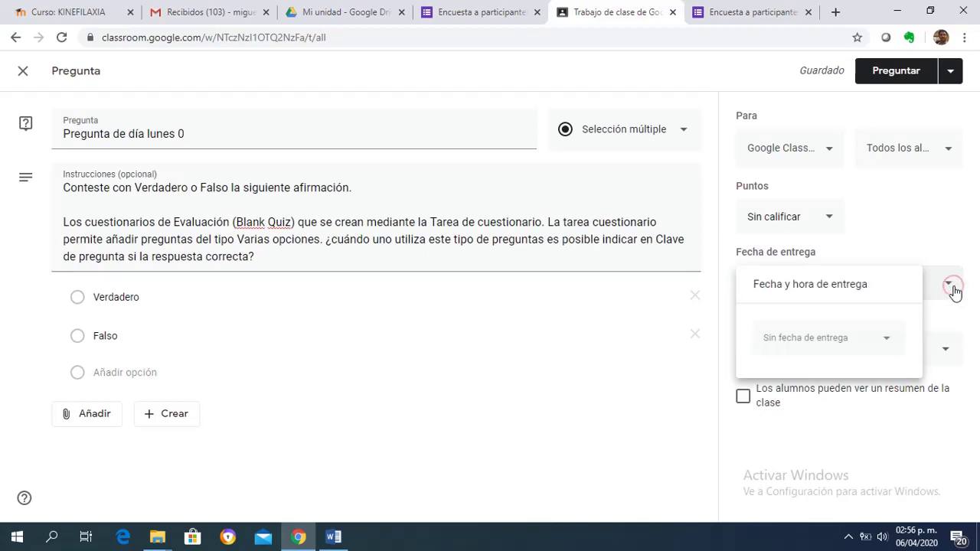
click(865, 344)
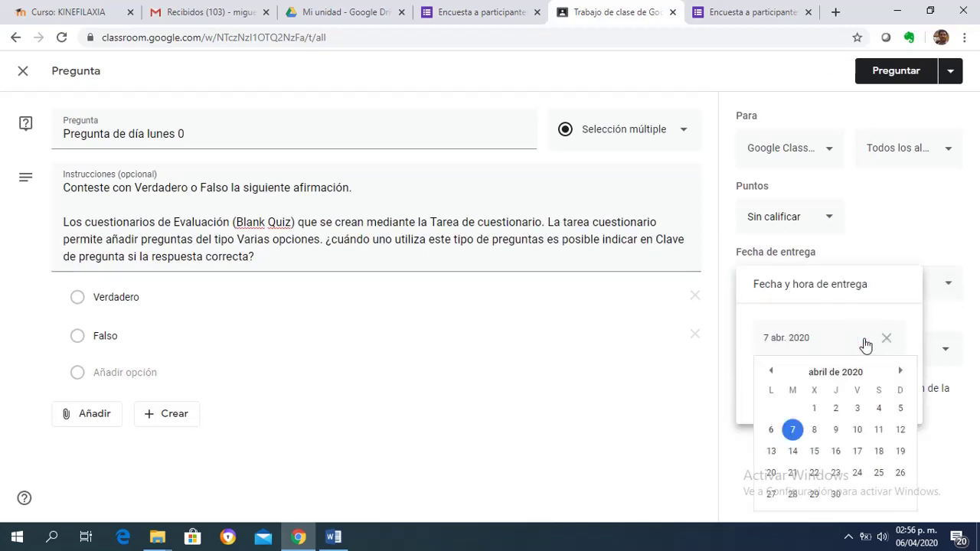
click(799, 431)
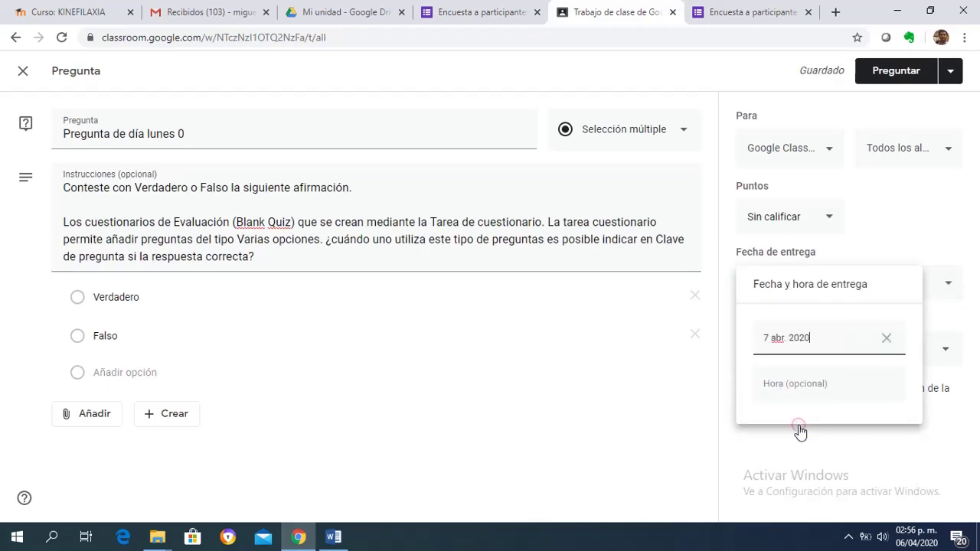
click(803, 385)
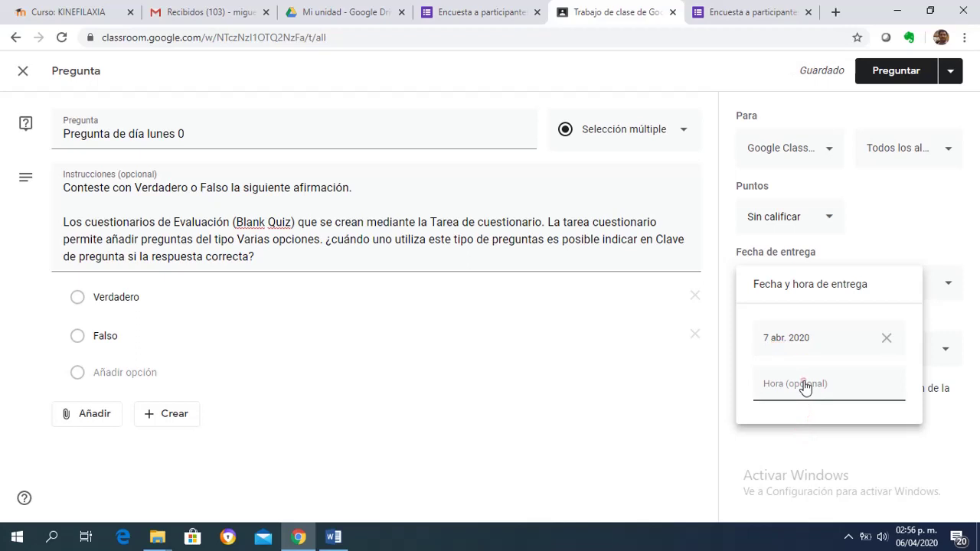
click(615, 382)
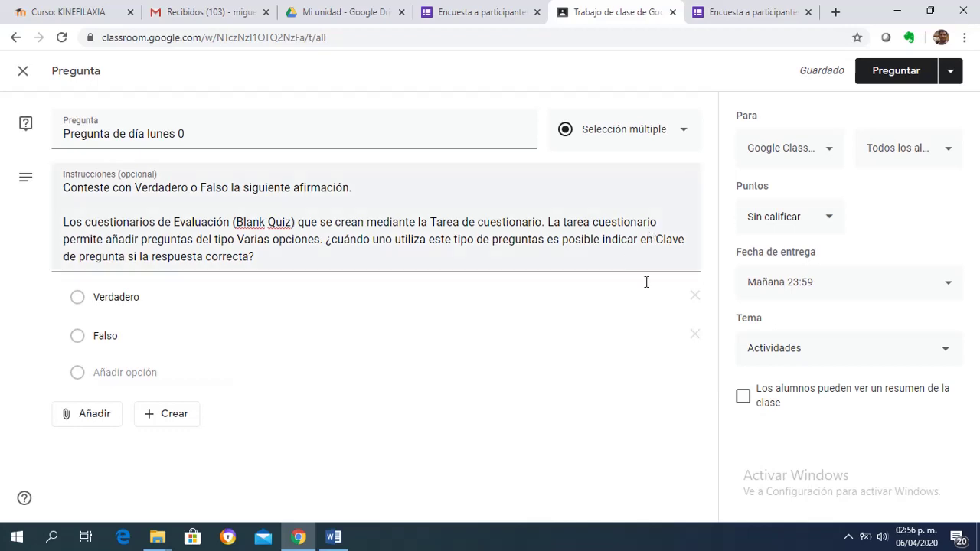
Step: Publish the question to the class and locate it under the Actividades topic
click(892, 76)
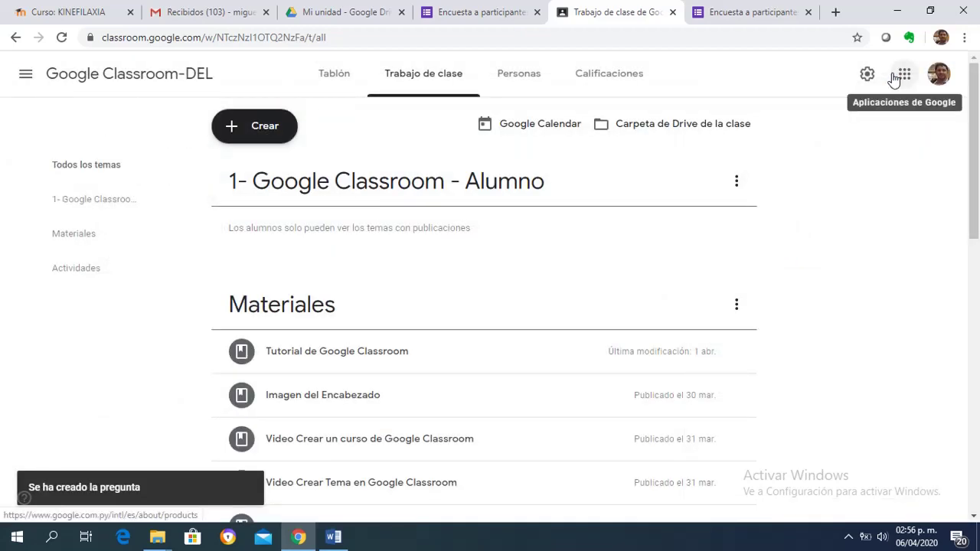
drag(972, 110, 977, 276)
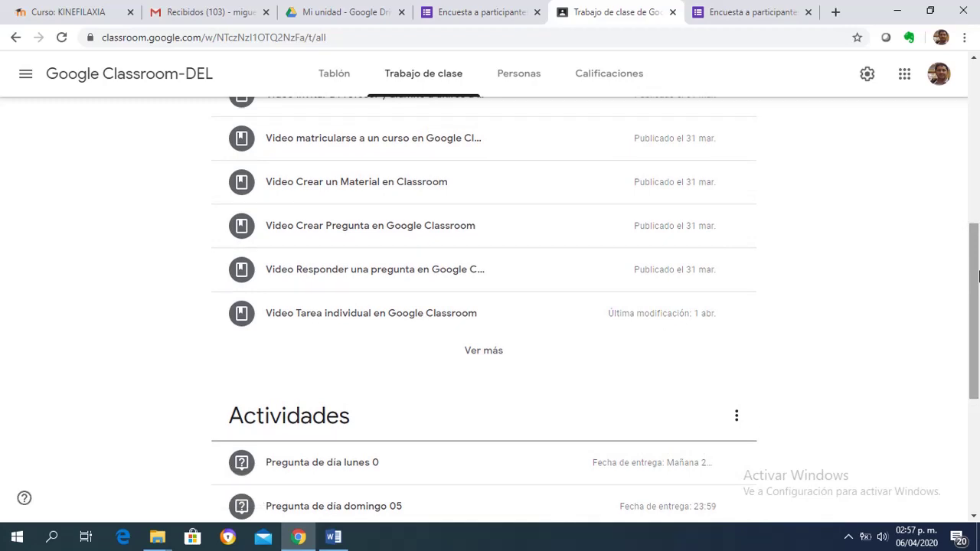